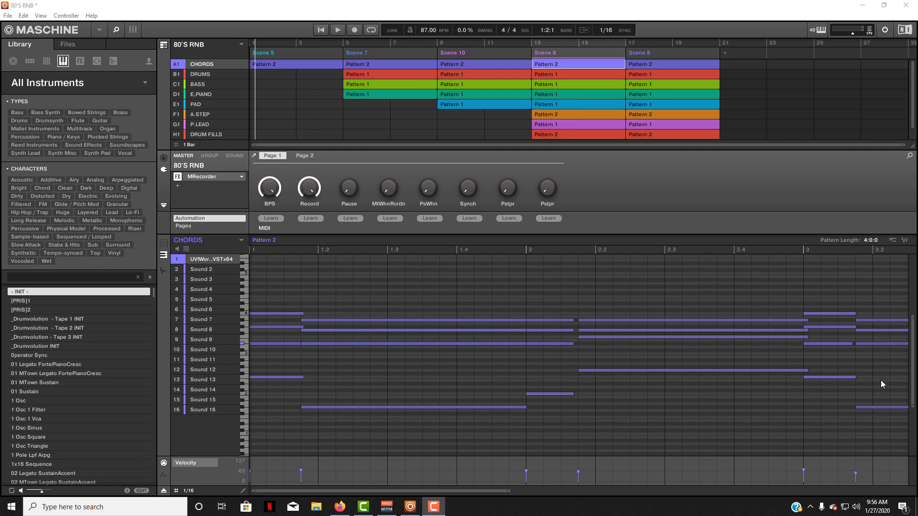
Step: View the CHORDS sound's instrument, close its plug-in window and play the arrangement from the start
{"action": "left_click", "coordinate": [236, 157]}
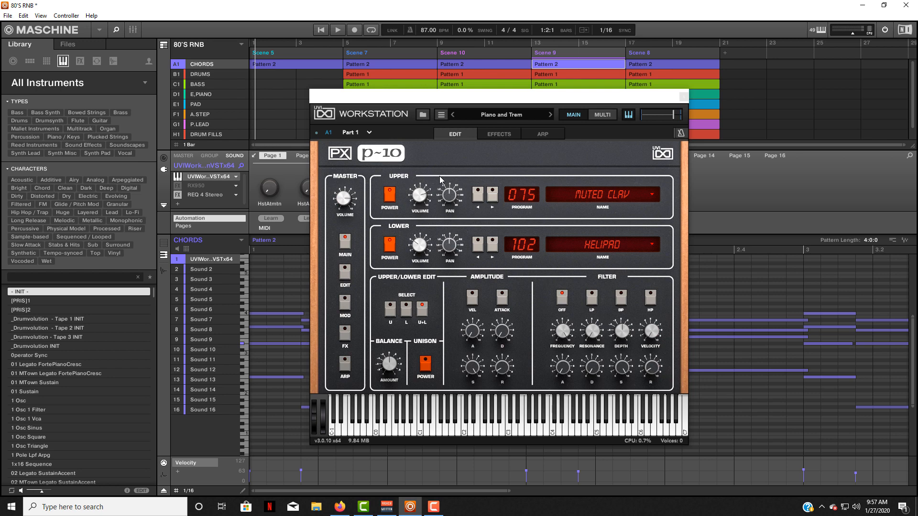
{"action": "left_click", "coordinate": [682, 98]}
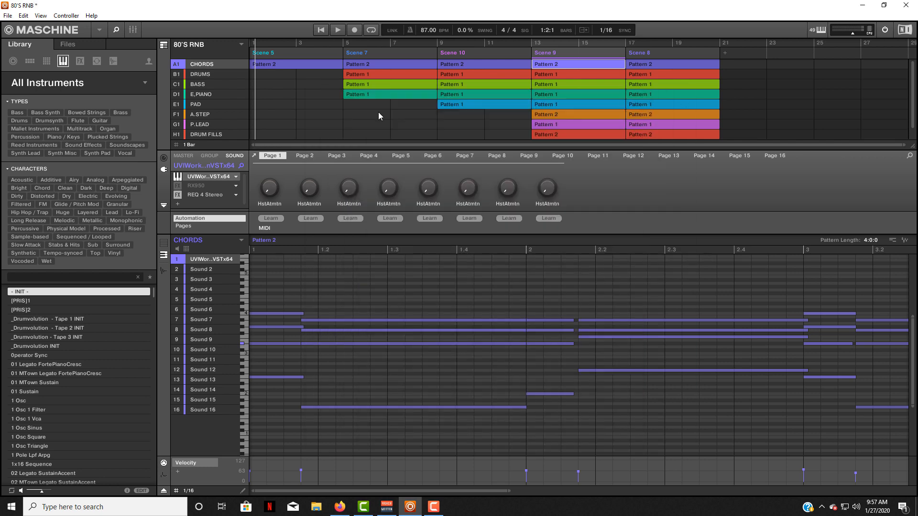
{"action": "left_click", "coordinate": [321, 30]}
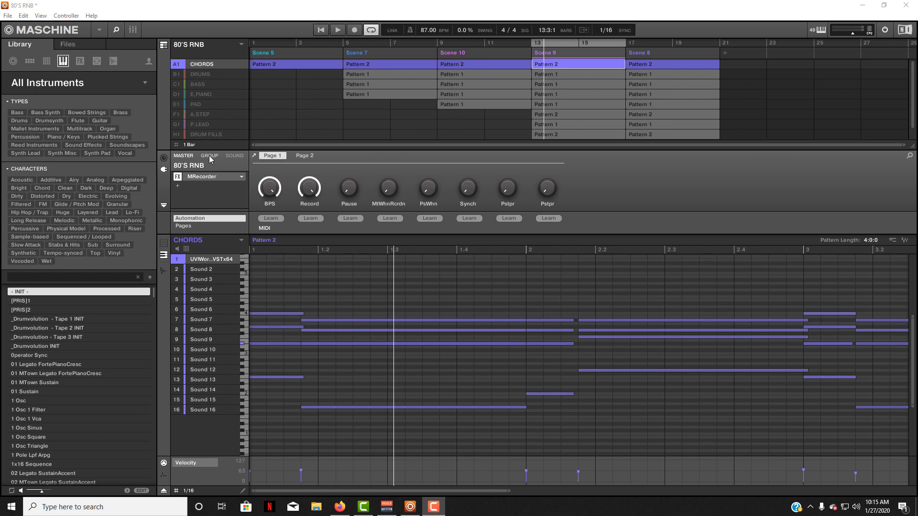
Step: Open the CHORDS instrument, move its window aside and play the soloed pattern from the start of Scene 9
{"action": "left_click", "coordinate": [230, 157]}
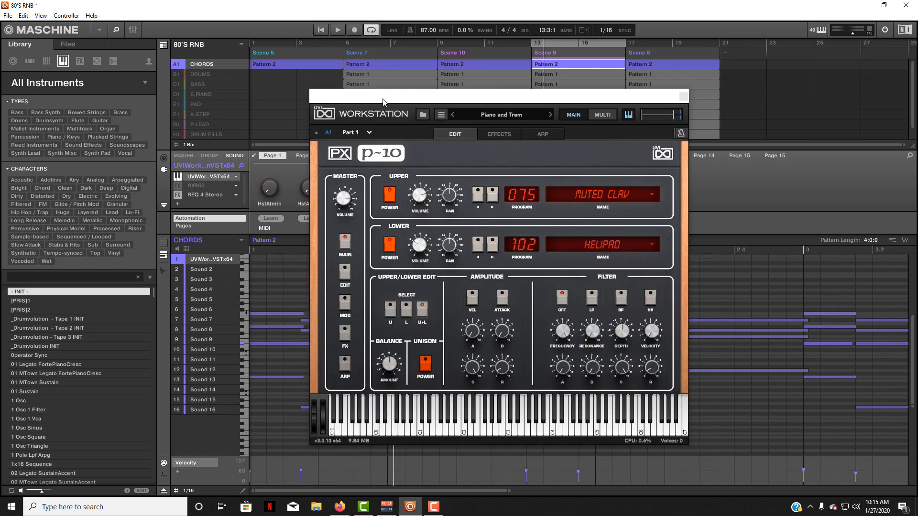
{"action": "left_click_drag", "start_coordinate": [383, 102], "coordinate": [406, 99]}
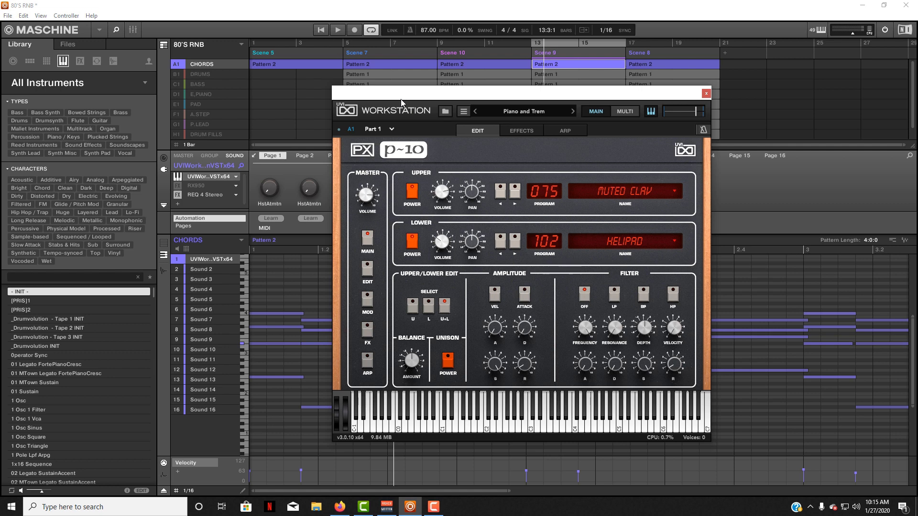
{"action": "left_click", "coordinate": [320, 31]}
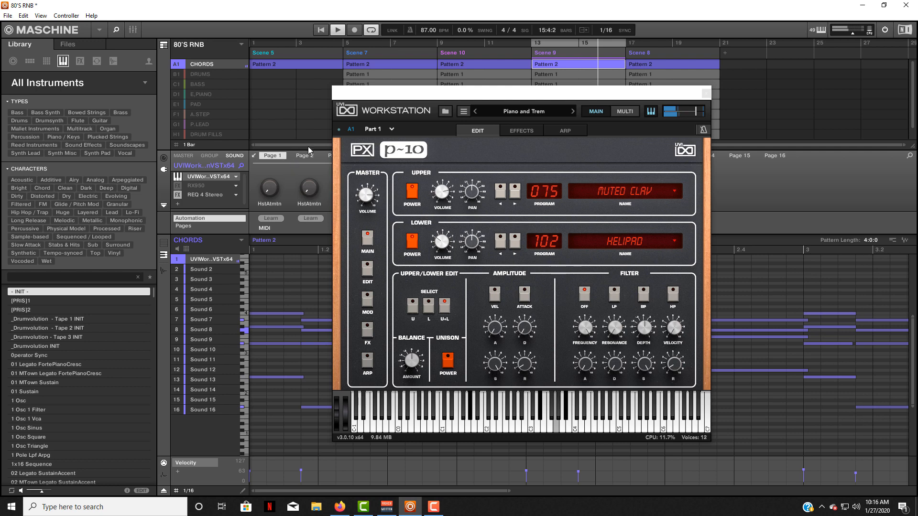
{"action": "left_click", "coordinate": [339, 30]}
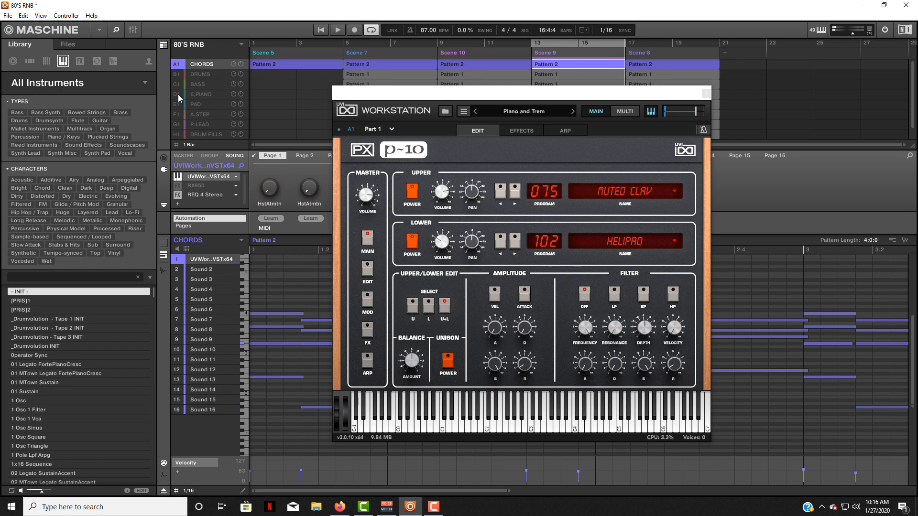
Step: Open the E.PIANO group's instrument and audition its pattern soloed and together with CHORDS
{"action": "left_click", "coordinate": [199, 94]}
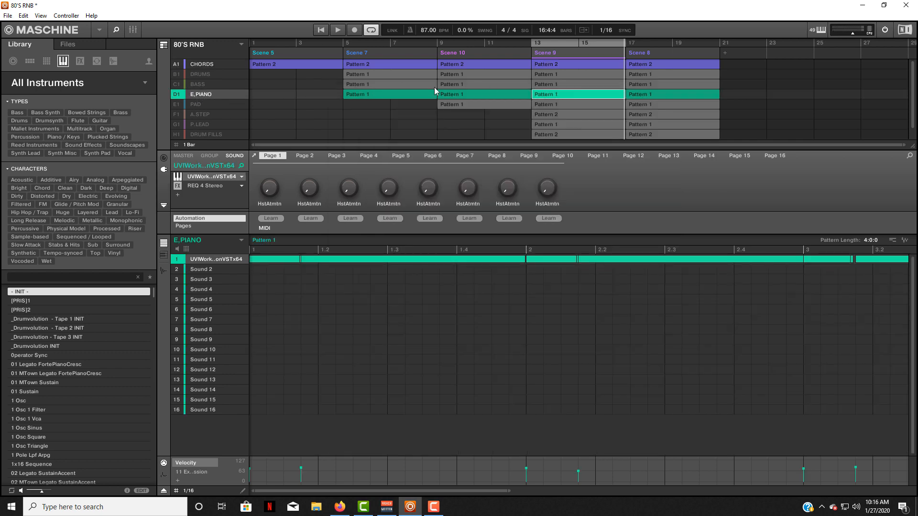
{"action": "left_click", "coordinate": [254, 156]}
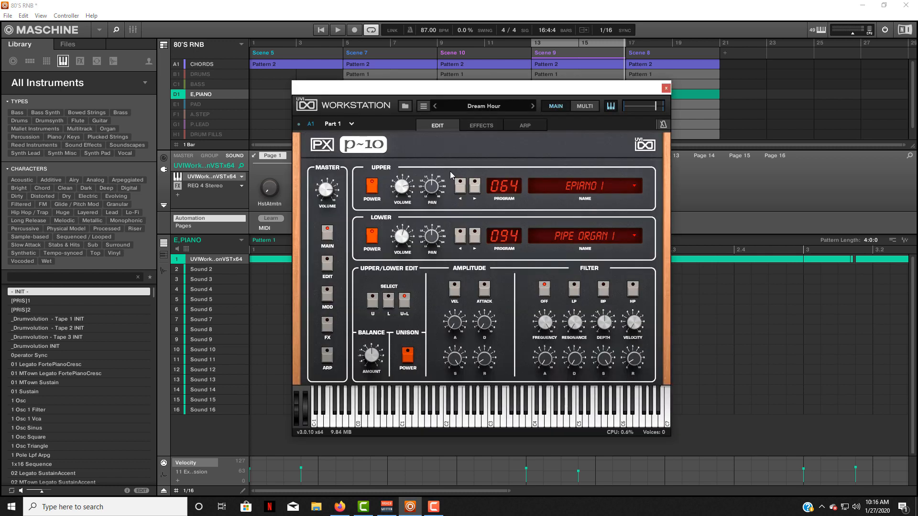
{"action": "mouse_move", "coordinate": [408, 196]}
{"action": "left_click", "coordinate": [321, 29]}
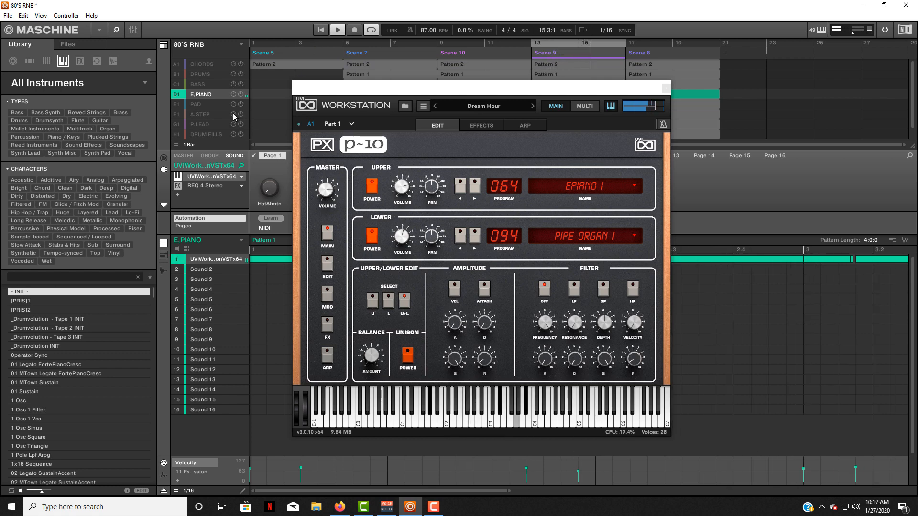
{"action": "left_click", "coordinate": [175, 63]}
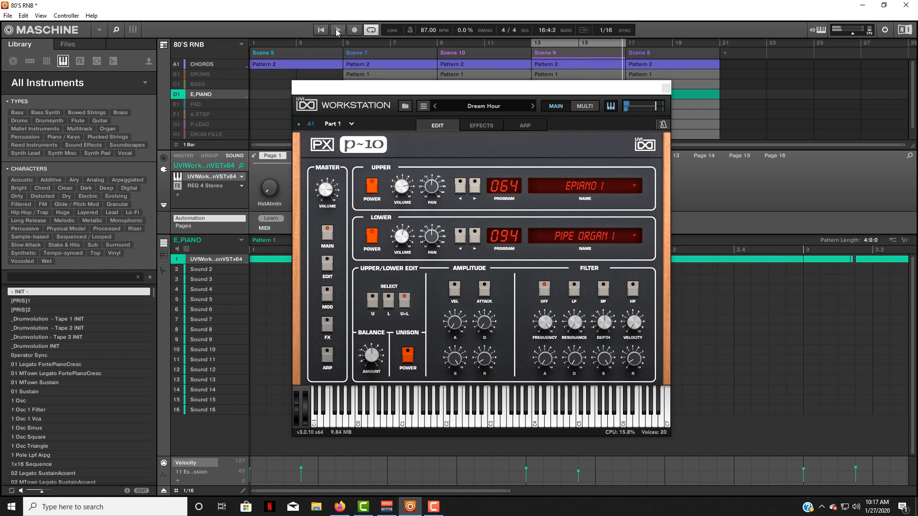
Step: Open the BASS group's instrument, check its Drive amount on the FX page and play the bass soloed from the start
{"action": "left_click", "coordinate": [190, 85]}
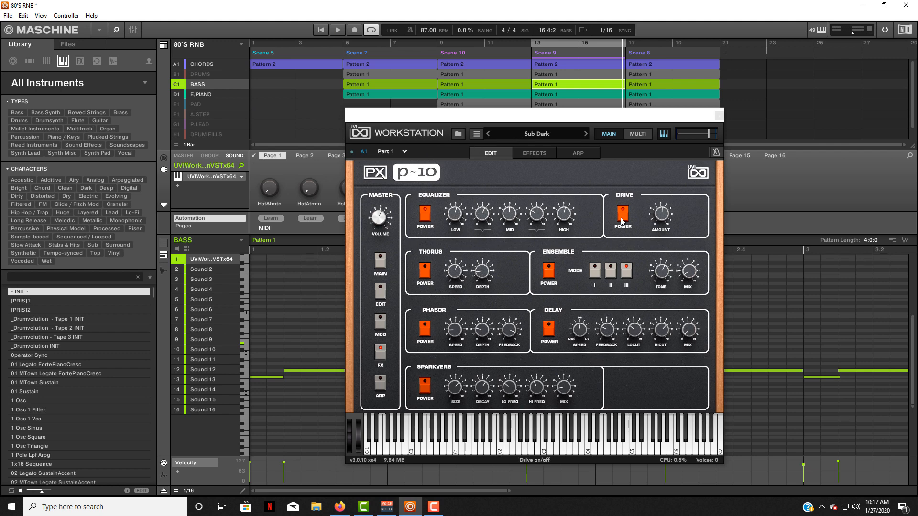
{"action": "left_click", "coordinate": [661, 215]}
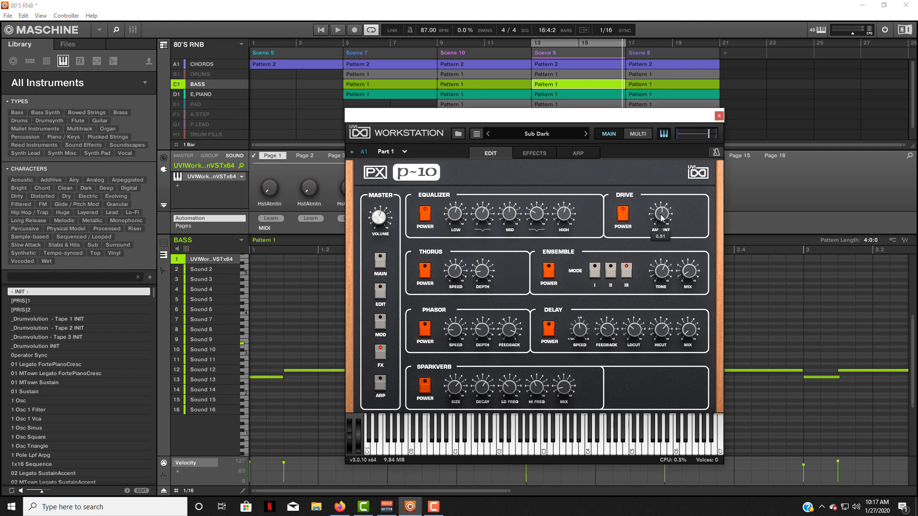
{"action": "left_click", "coordinate": [178, 85]}
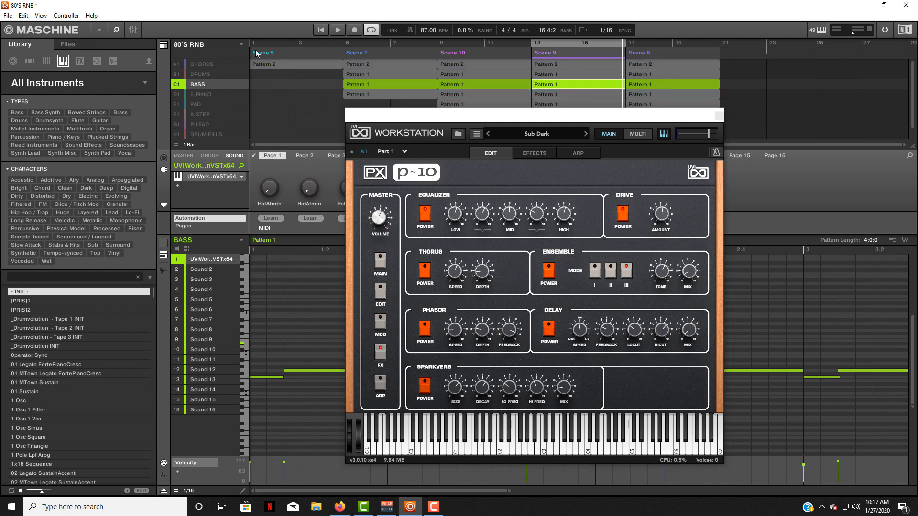
{"action": "left_click", "coordinate": [320, 31]}
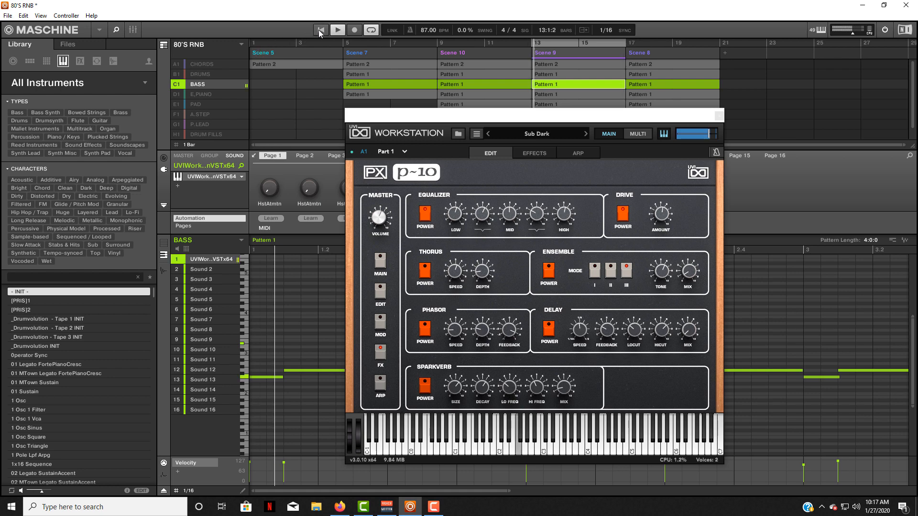
Step: Unmute CHORDS and E.PIANO to hear them with BASS, and stop playback
{"action": "left_click", "coordinate": [177, 64]}
{"action": "left_click", "coordinate": [178, 88]}
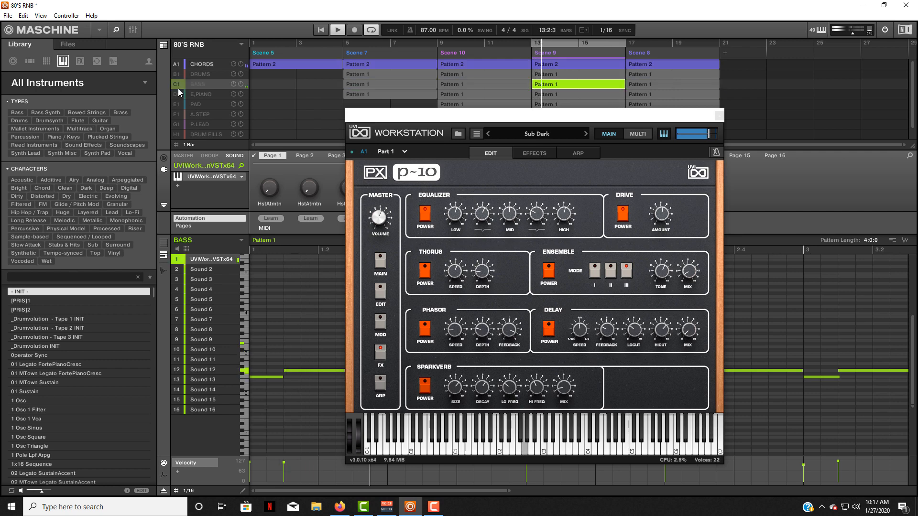
{"action": "left_click", "coordinate": [178, 88]}
{"action": "left_click", "coordinate": [175, 95]}
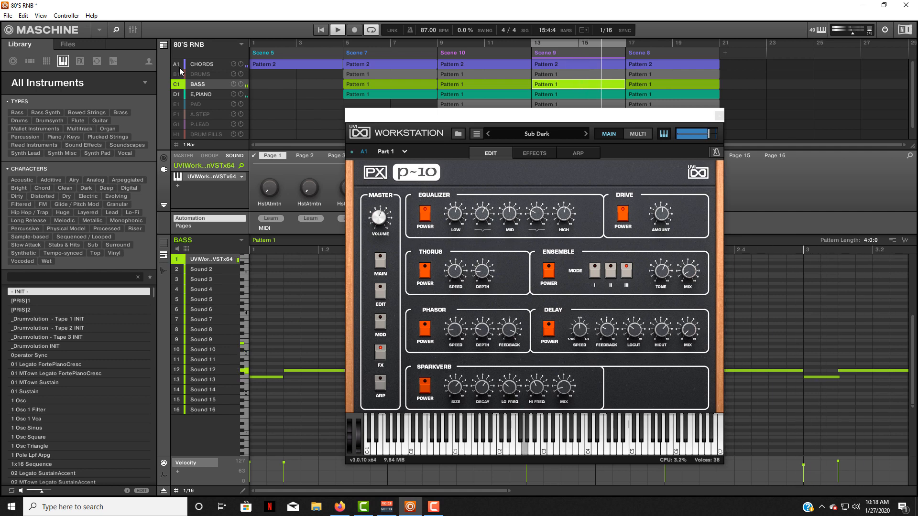
{"action": "left_click", "coordinate": [337, 29]}
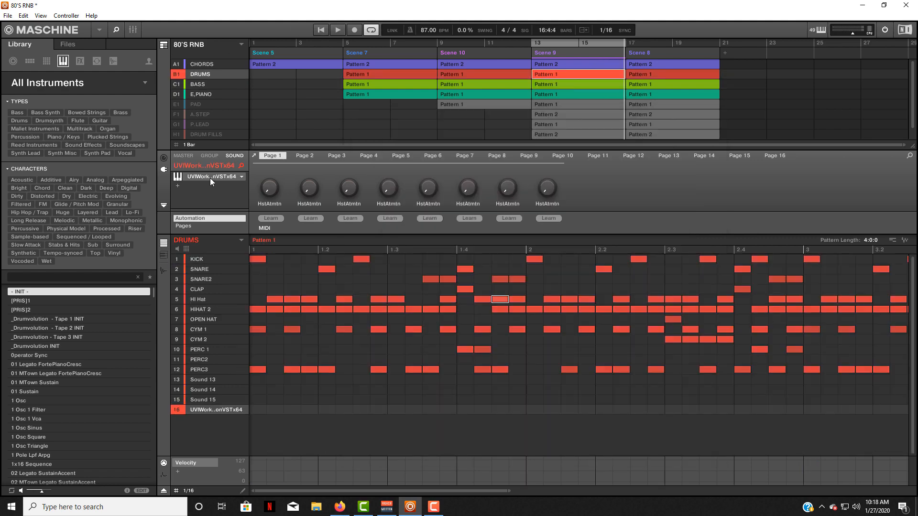
Step: Open the UVI Workstation drum instrument in DRUMS and audition the drums soloed, bringing in CHORDS, BASS and E.PIANO
{"action": "double_click", "coordinate": [210, 177]}
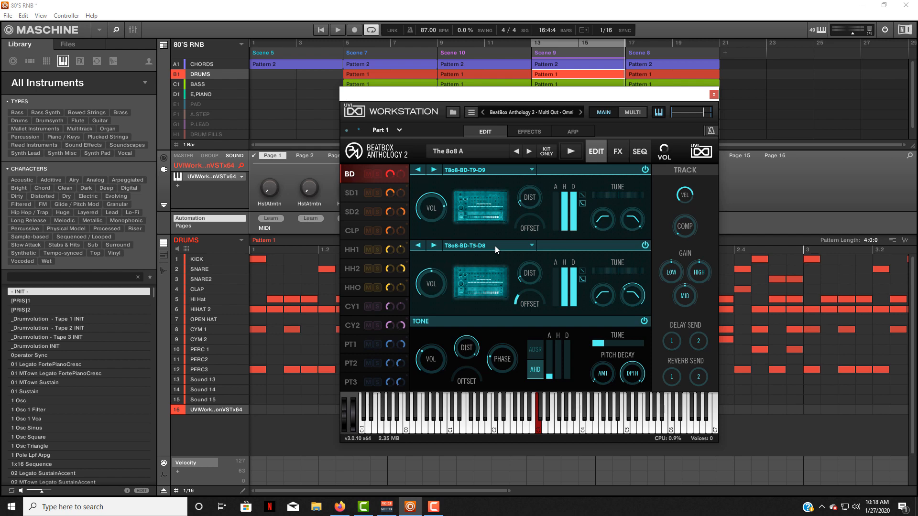
{"action": "left_click", "coordinate": [320, 31]}
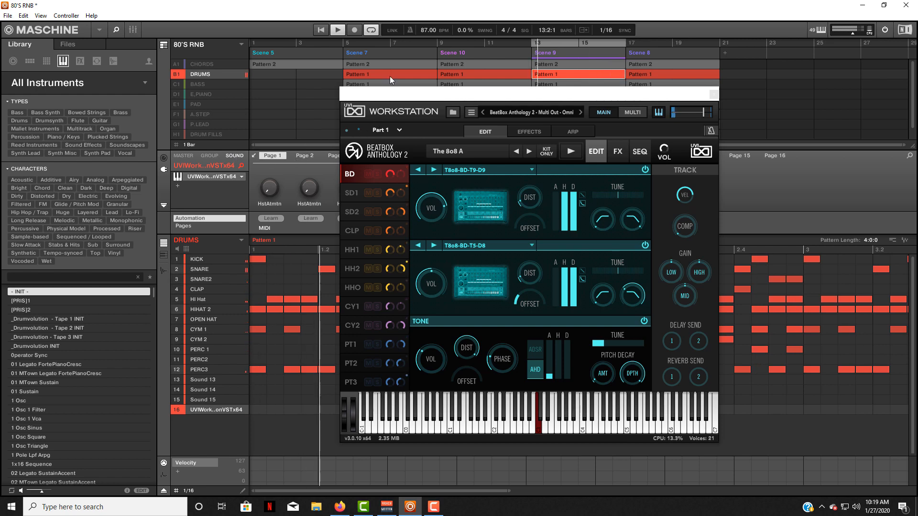
{"action": "left_click", "coordinate": [417, 99]}
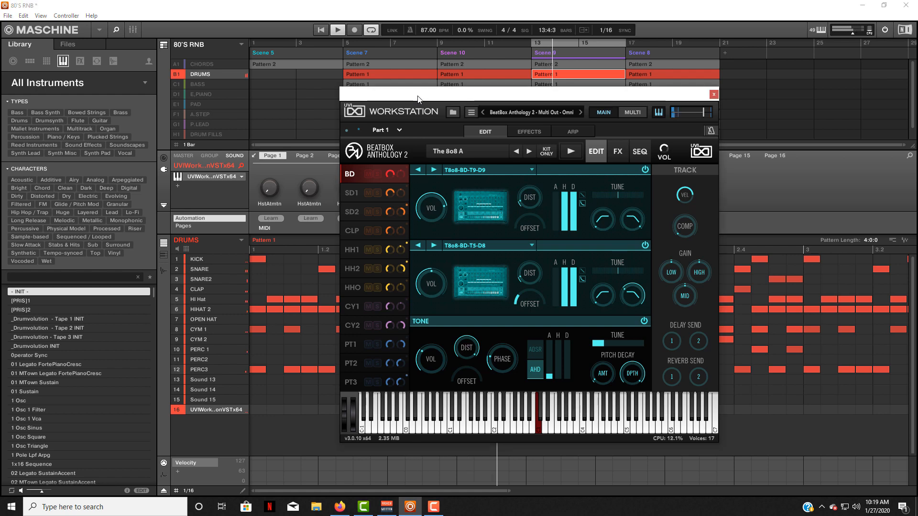
{"action": "left_click", "coordinate": [176, 66]}
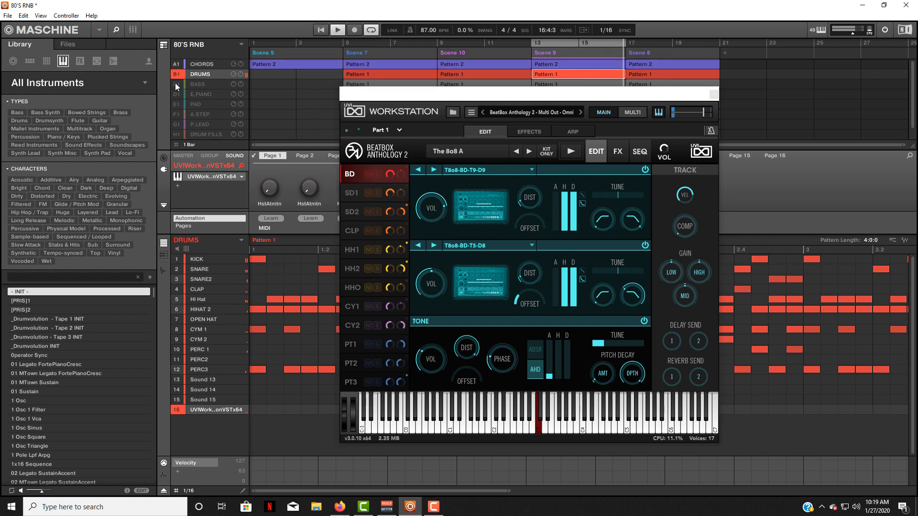
{"action": "left_click", "coordinate": [177, 84]}
{"action": "left_click", "coordinate": [177, 95]}
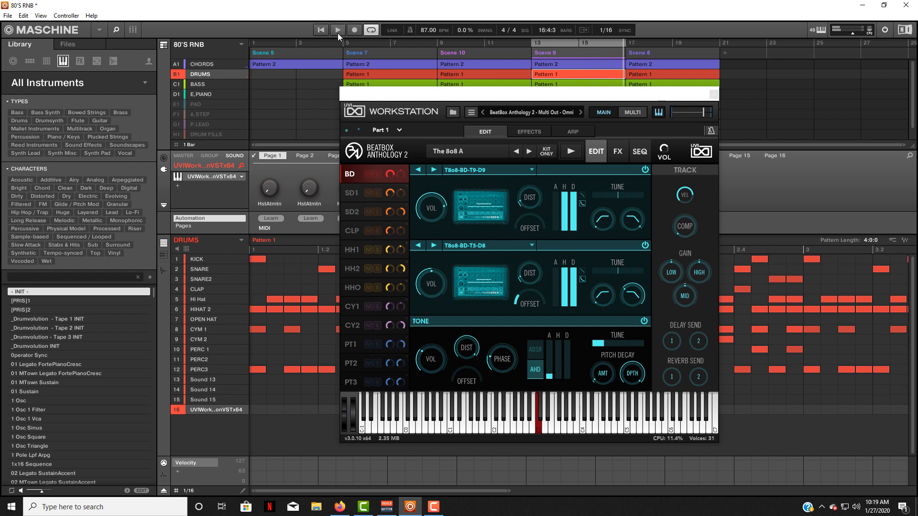
Step: Open the PAD group's instrument, audition the pad soloed and with the CHORDS, DRUMS, BASS and E.PIANO groups, and stop playback
{"action": "left_click", "coordinate": [189, 105]}
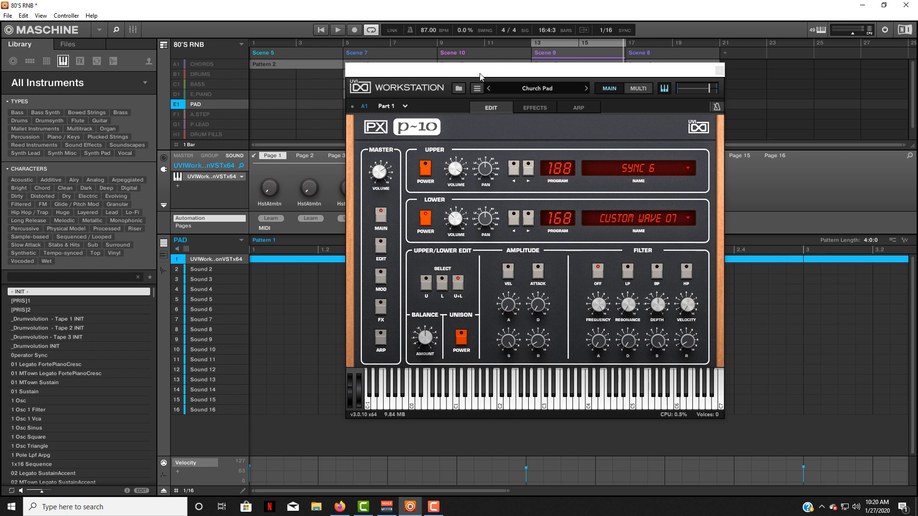
{"action": "left_click", "coordinate": [321, 30]}
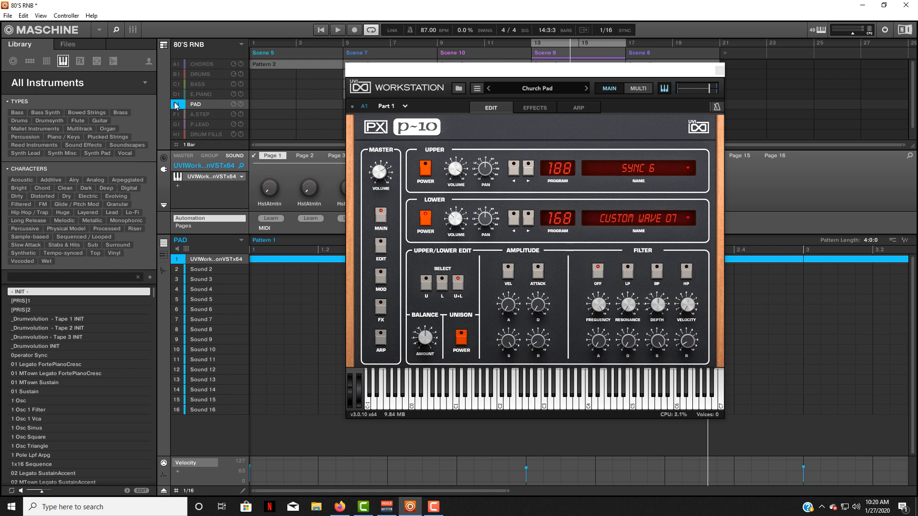
{"action": "left_click", "coordinate": [321, 30]}
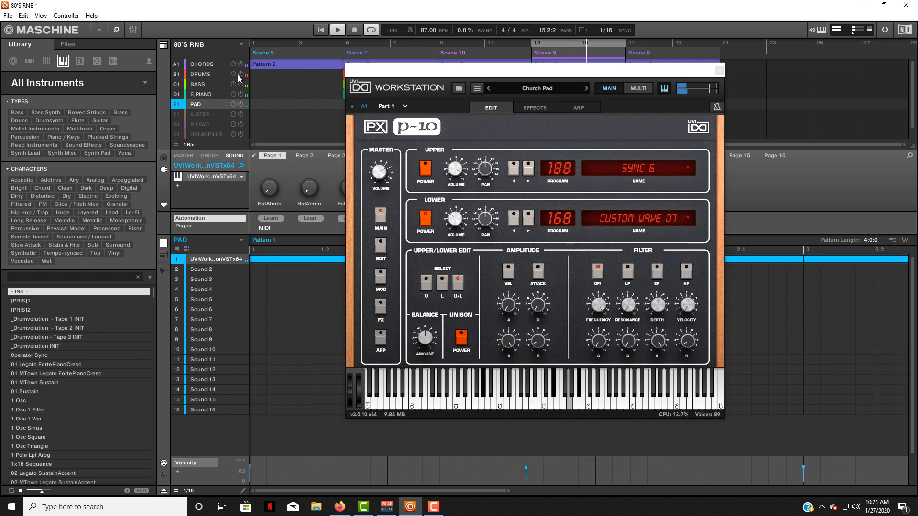
{"action": "left_click", "coordinate": [336, 30]}
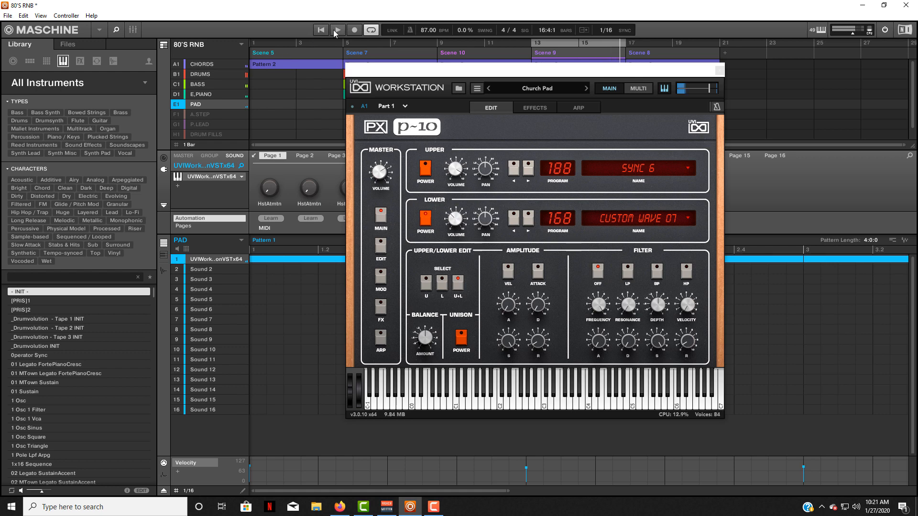
Step: Open the A.STEP group's instrument and load the Delay Man preset from PX P10's Animated Step category
{"action": "left_click", "coordinate": [193, 115]}
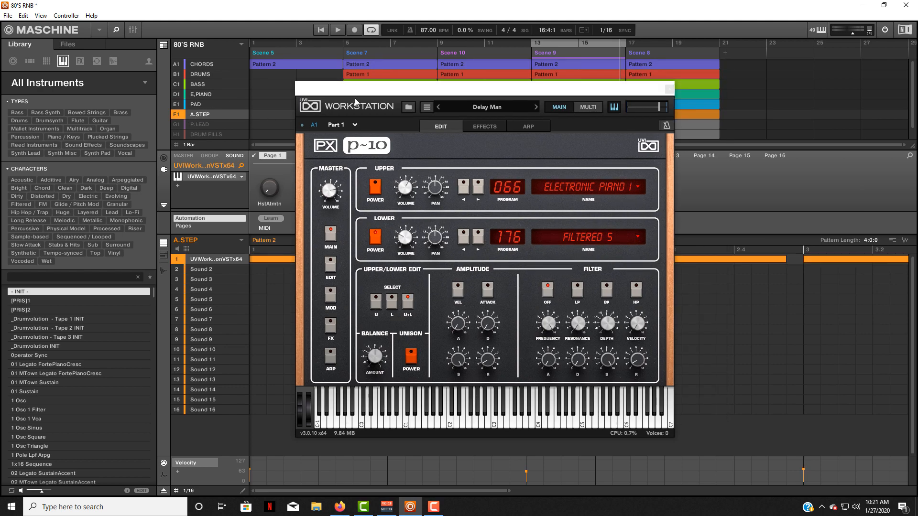
{"action": "left_click_drag", "start_coordinate": [392, 91], "coordinate": [417, 92]}
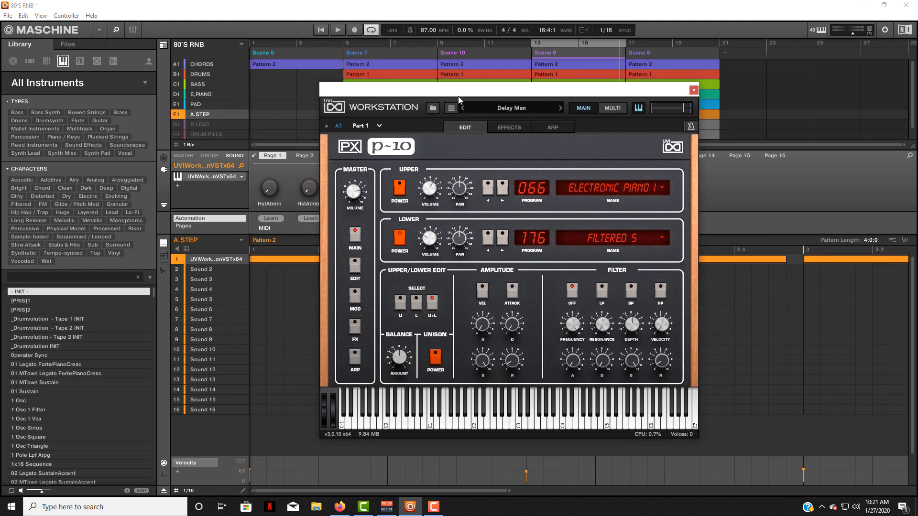
{"action": "left_click", "coordinate": [503, 111]}
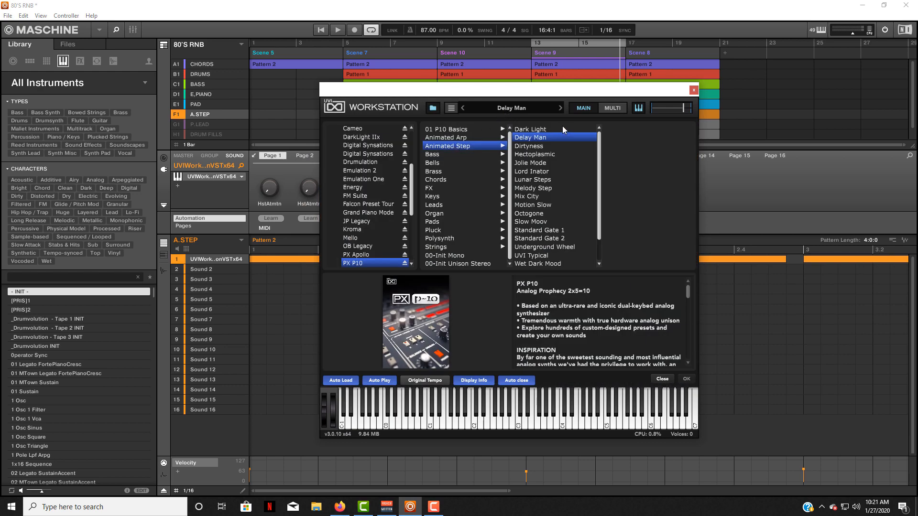
{"action": "double_click", "coordinate": [532, 140]}
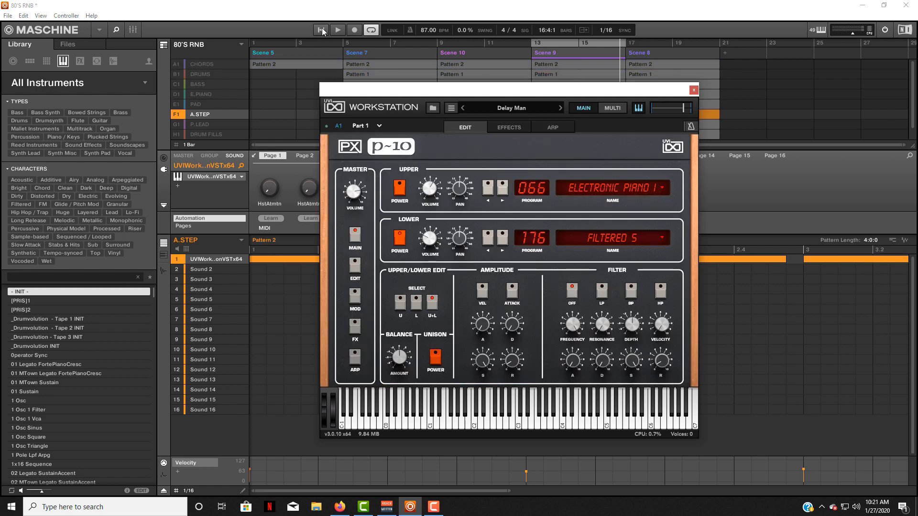
Step: Play A.STEP soloed from the start, bring in DRUMS, BASS and CHORDS alongside it, and stop playback
{"action": "left_click", "coordinate": [321, 29]}
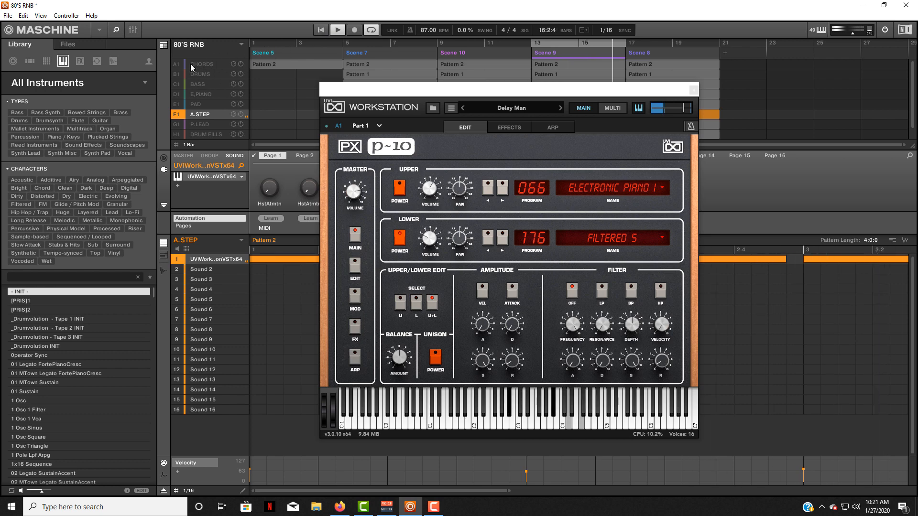
{"action": "left_click", "coordinate": [175, 74]}
{"action": "left_click", "coordinate": [176, 84]}
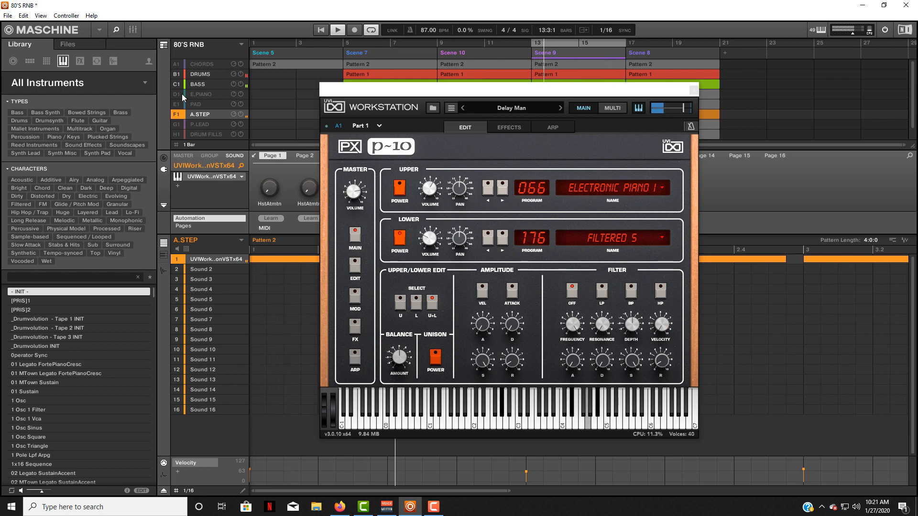
{"action": "left_click", "coordinate": [337, 31]}
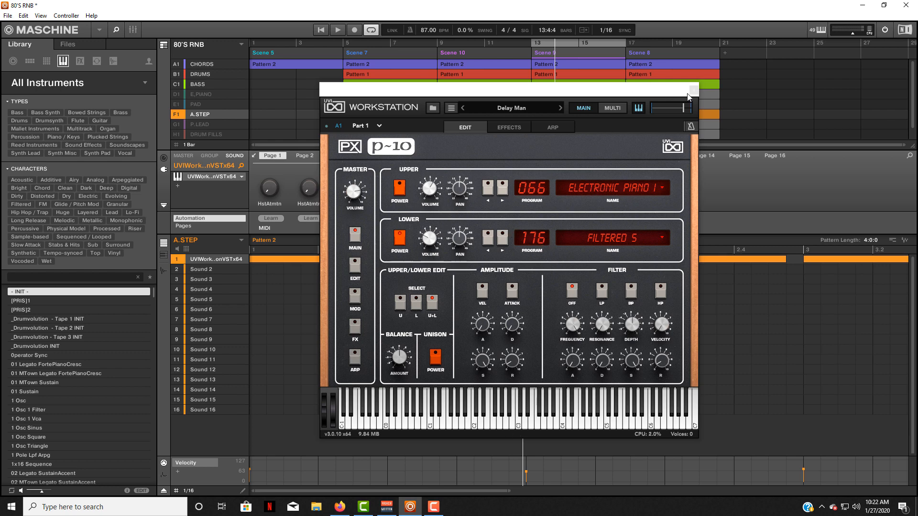
Step: Open the P.LEAD group's instrument, bring the group back into the mix, and play the lead soloed
{"action": "left_click", "coordinate": [196, 127]}
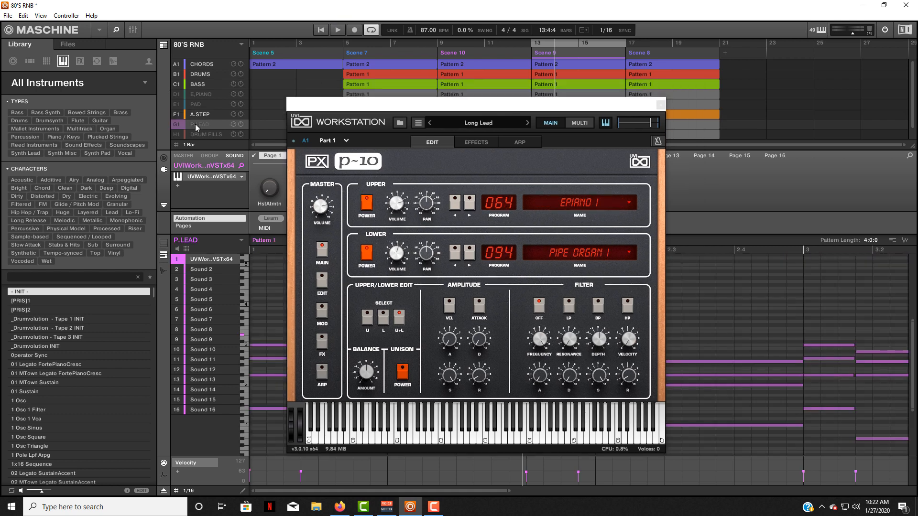
{"action": "left_click", "coordinate": [174, 126]}
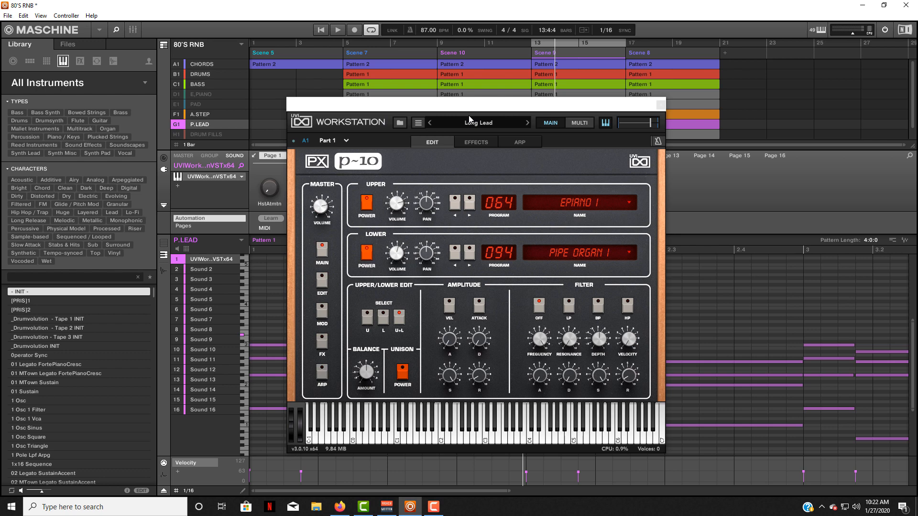
{"action": "left_click", "coordinate": [316, 30]}
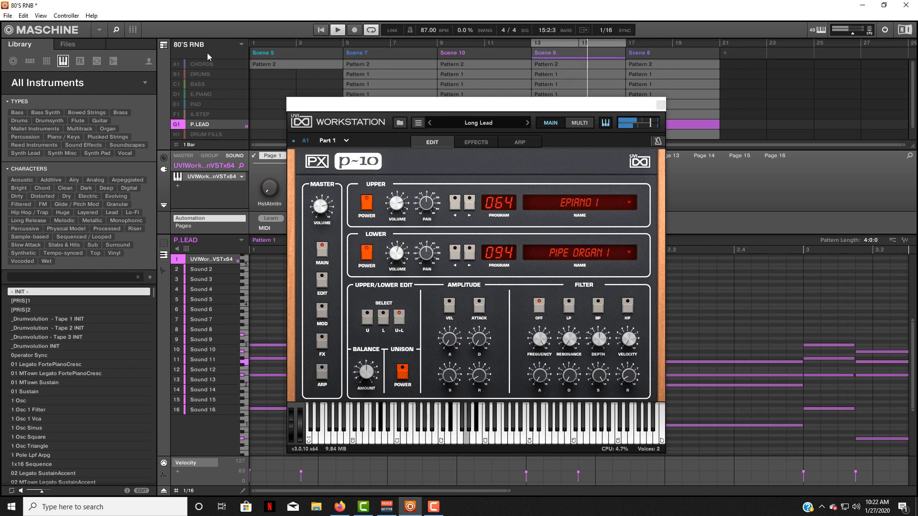
Step: Unsolo P.LEAD to hear it with all the other groups, and show the mixer channels during playback
{"action": "left_click", "coordinate": [176, 125]}
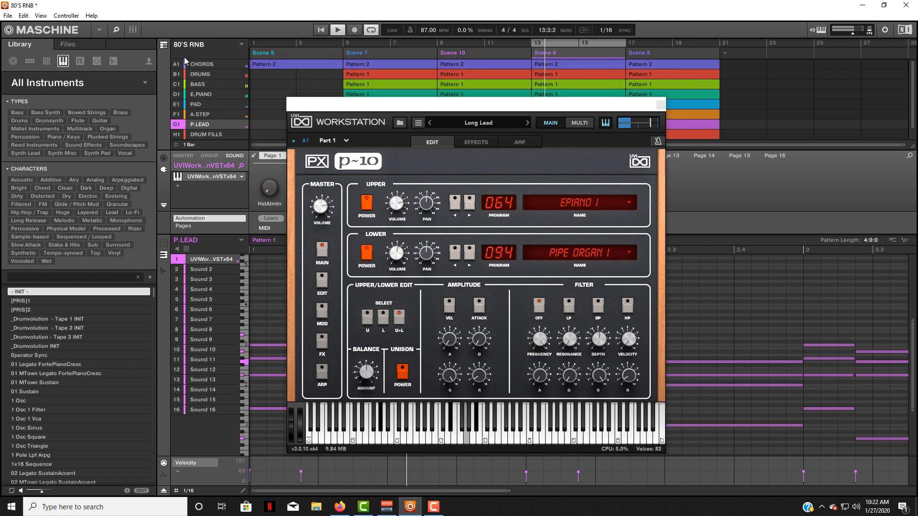
{"action": "left_click", "coordinate": [210, 157]}
{"action": "left_click", "coordinate": [134, 31]}
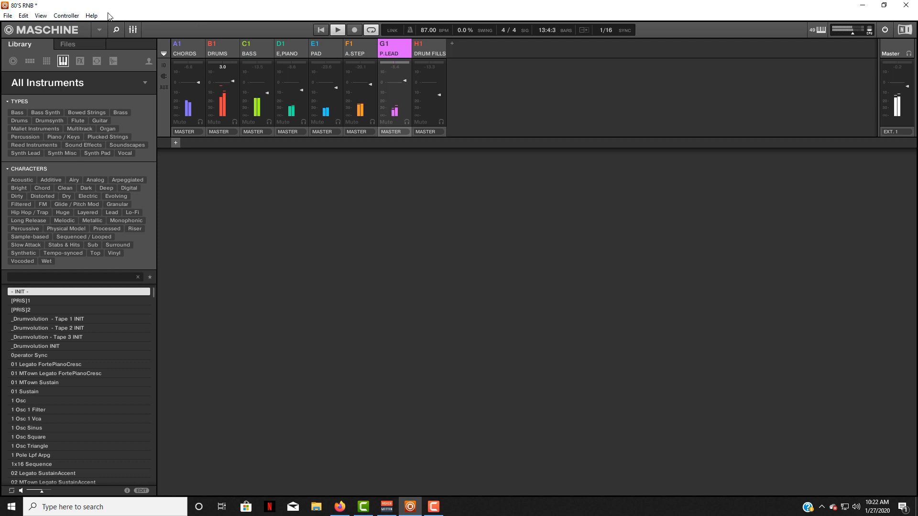
Step: Return to the arrangement, audition the DRUM FILLS group soloed with its instrument open, stop playback, and go back to the loop start
{"action": "left_click", "coordinate": [134, 30]}
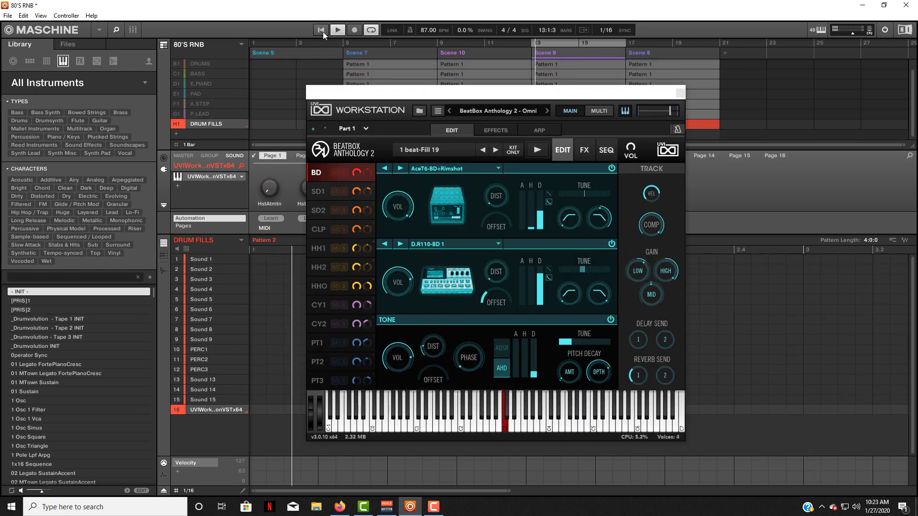
{"action": "key", "text": "space"}
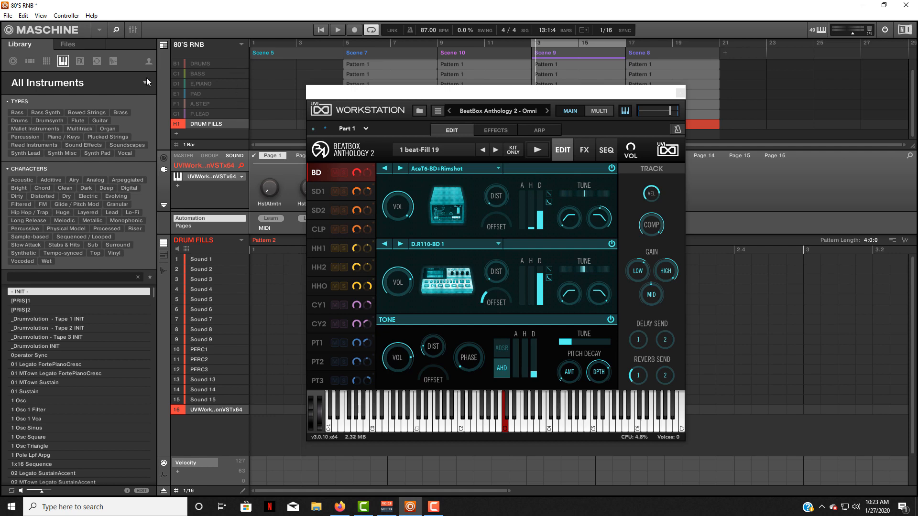
{"action": "left_click", "coordinate": [320, 30]}
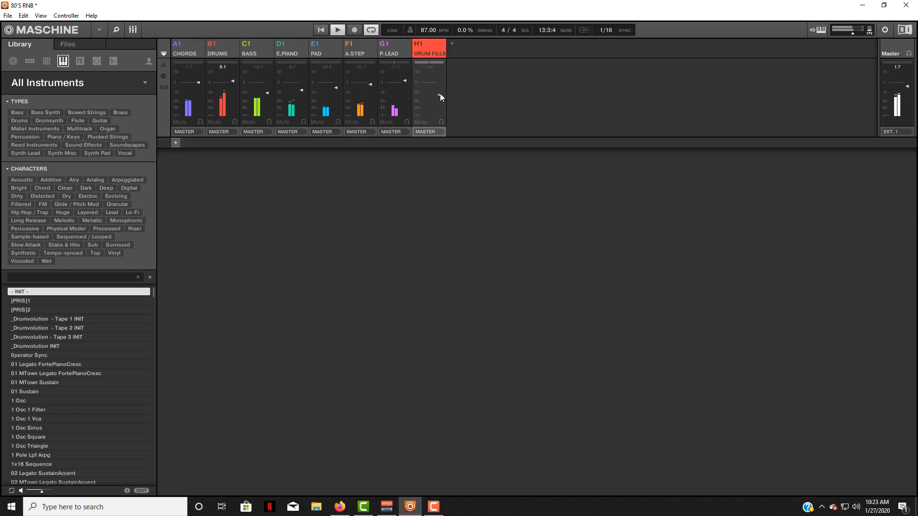
Step: Raise the DRUM FILLS channel level slightly in the mixer, and mute the CHORDS and E.PIANO groups during playback
{"action": "left_click_drag", "start_coordinate": [440, 94], "coordinate": [442, 91]}
{"action": "left_click", "coordinate": [178, 122]}
{"action": "left_click", "coordinate": [282, 121]}
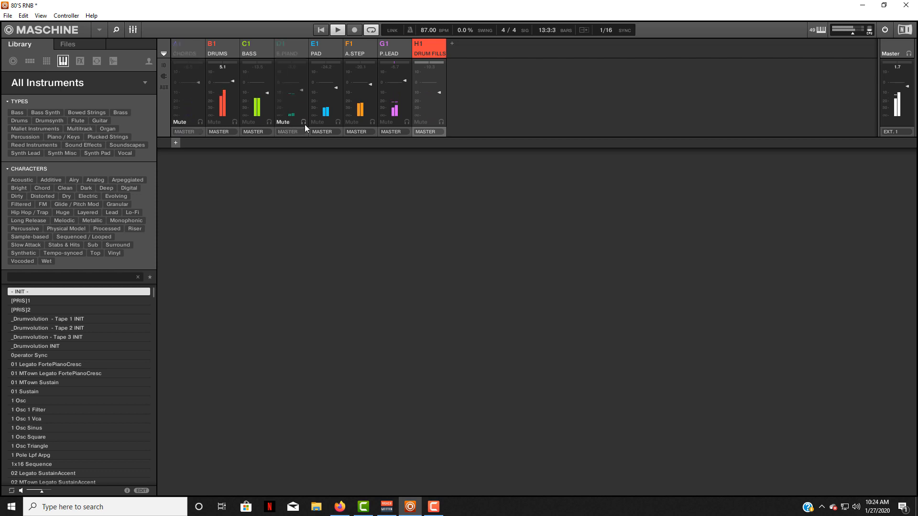